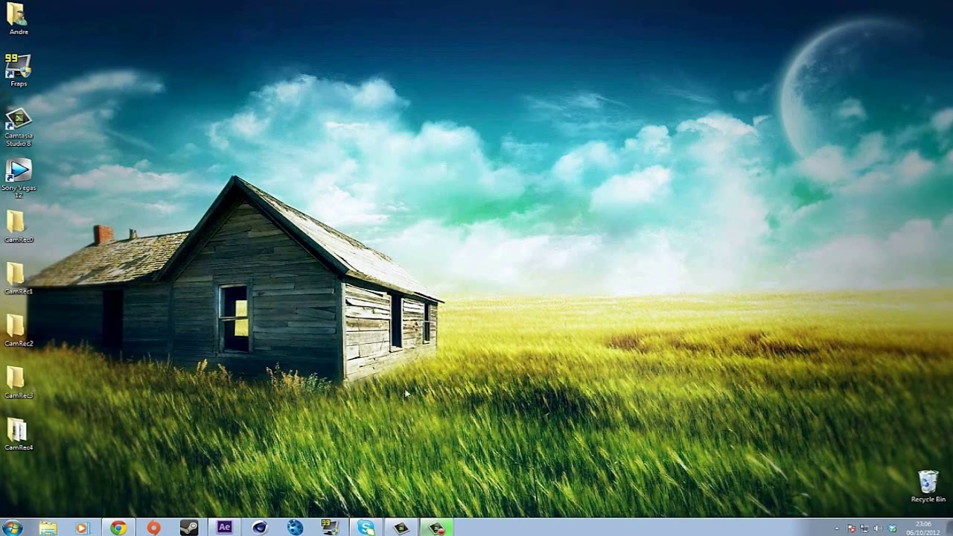
- Bring the minimized Chrome window with the YouTube video back onto the screen
{"action": "left_click", "coordinate": [118, 527]}
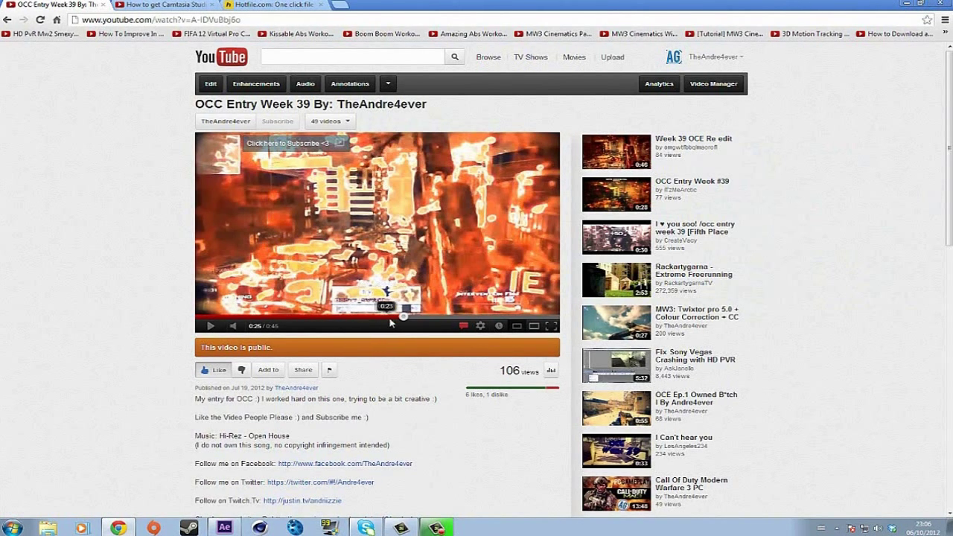
- Replay the OCC Entry Week 39 video from about 0:23 and pause it at 0:28
{"action": "left_click", "coordinate": [388, 316]}
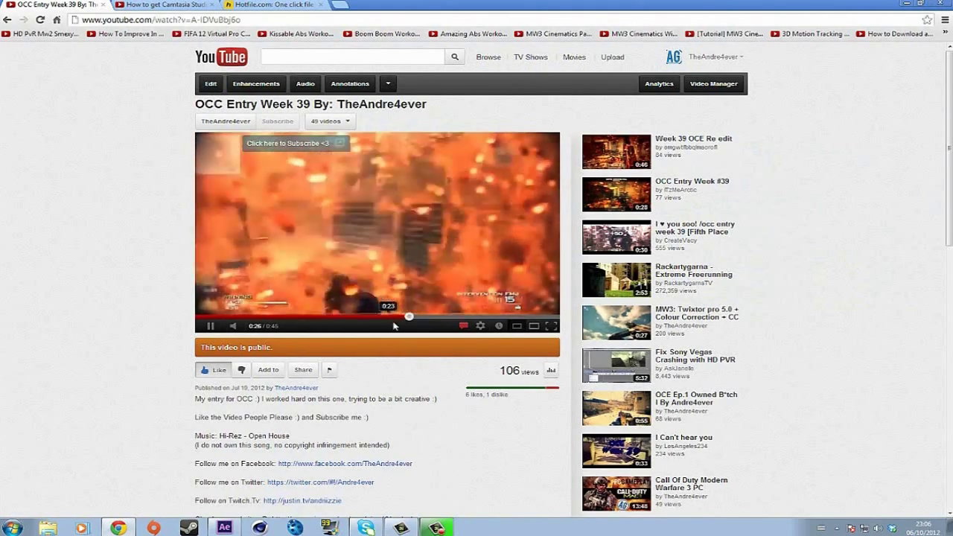
{"action": "left_click", "coordinate": [400, 316]}
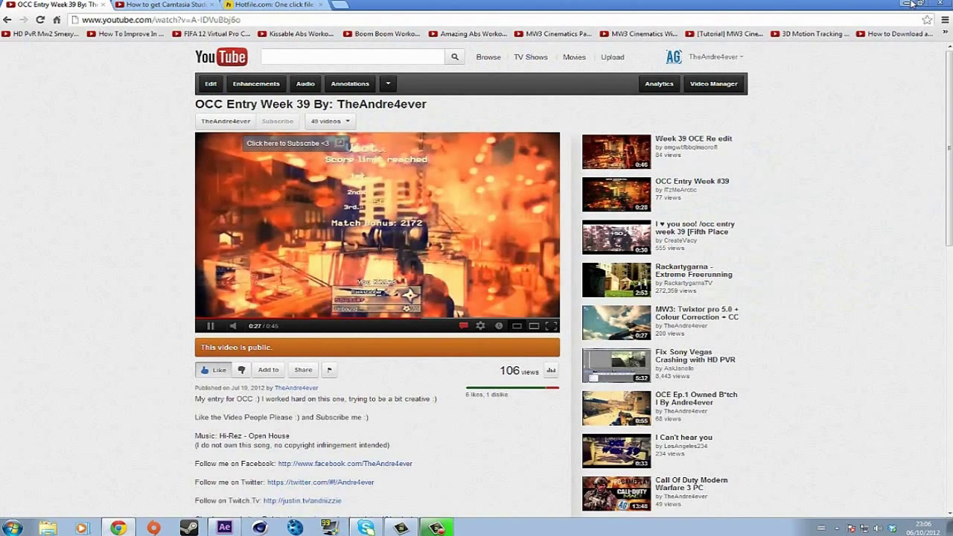
{"action": "key", "text": "space"}
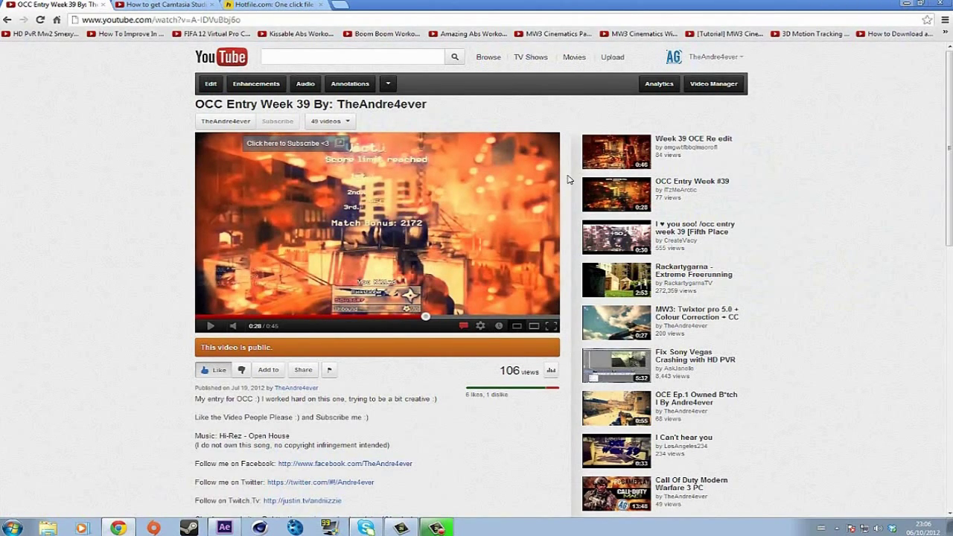
{"action": "key", "text": "super+d"}
- In After Effects, preview the slow-motion section with its blue glow and select Adjustment Layer 4
{"action": "left_click", "coordinate": [224, 527]}
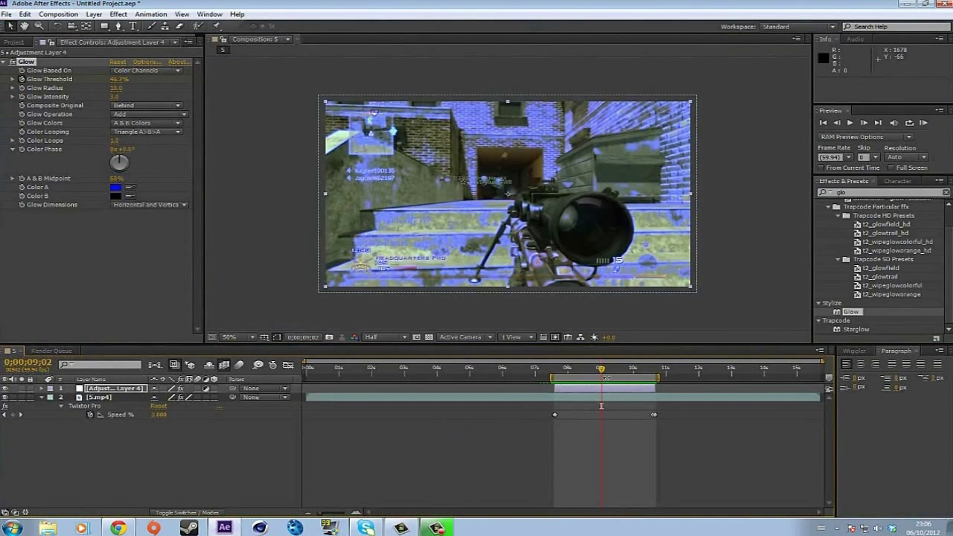
{"action": "left_click_drag", "start_coordinate": [600, 375], "coordinate": [553, 376]}
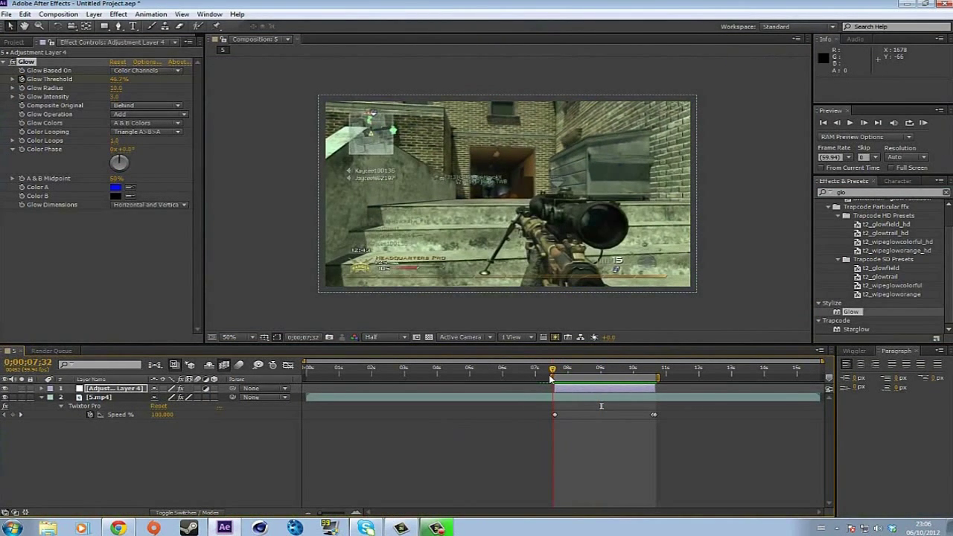
{"action": "left_click", "coordinate": [923, 122]}
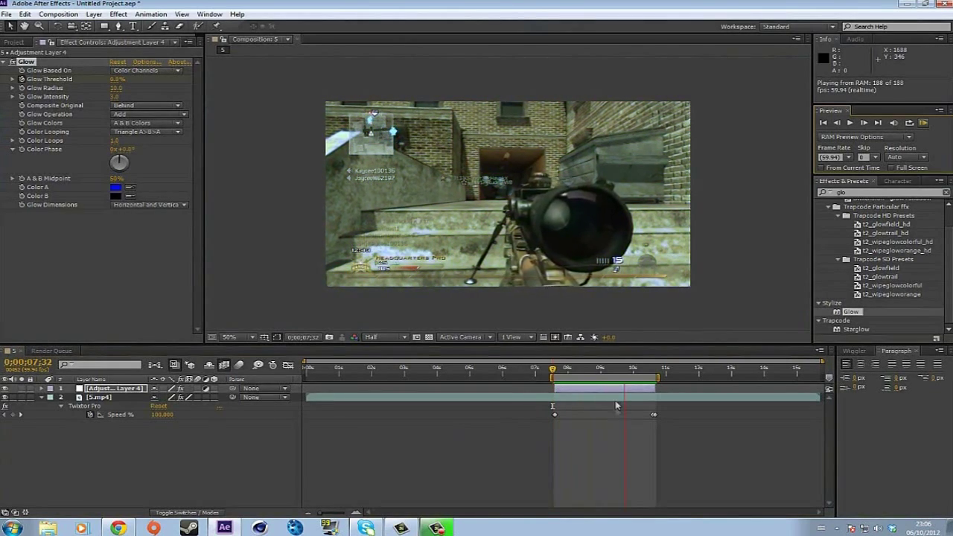
{"action": "mouse_move", "coordinate": [609, 374]}
{"action": "left_mouse_down"}
{"action": "mouse_move", "coordinate": [549, 381]}
{"action": "mouse_move", "coordinate": [595, 377]}
{"action": "left_mouse_up"}
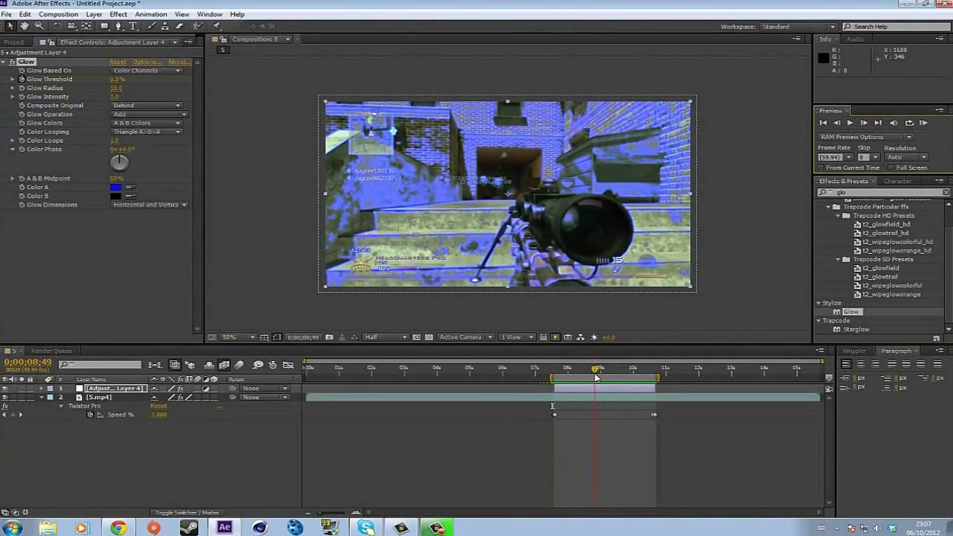
{"action": "left_click", "coordinate": [588, 388]}
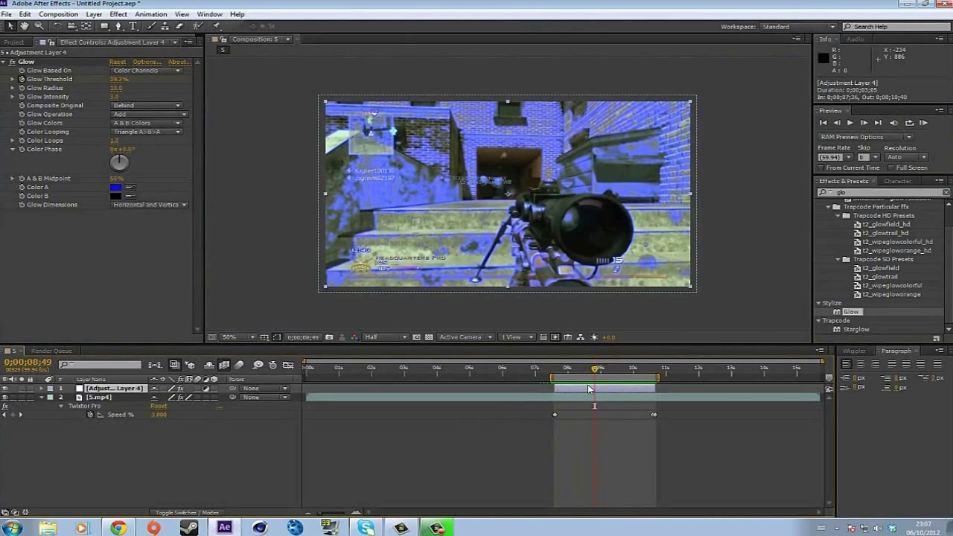
- Delete Adjustment Layer 4 and move the time indicator back to about 7;44
{"action": "key", "text": "Delete"}
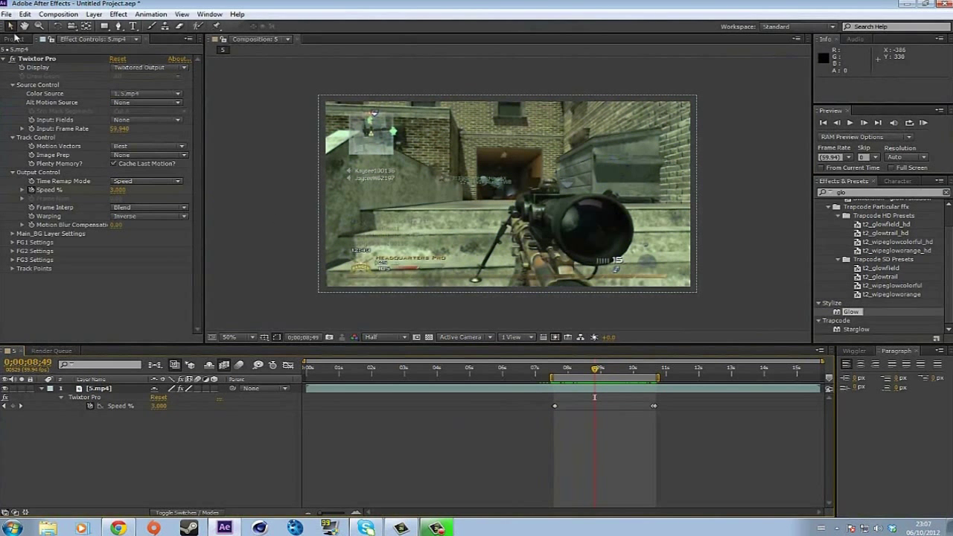
{"action": "left_click", "coordinate": [14, 37]}
{"action": "mouse_move", "coordinate": [600, 370]}
{"action": "left_mouse_down"}
{"action": "mouse_move", "coordinate": [558, 381]}
{"action": "mouse_move", "coordinate": [659, 393]}
{"action": "mouse_move", "coordinate": [564, 400]}
{"action": "mouse_move", "coordinate": [652, 396]}
{"action": "mouse_move", "coordinate": [607, 392]}
{"action": "mouse_move", "coordinate": [566, 372]}
{"action": "mouse_move", "coordinate": [622, 372]}
{"action": "mouse_move", "coordinate": [604, 372]}
{"action": "left_mouse_up"}
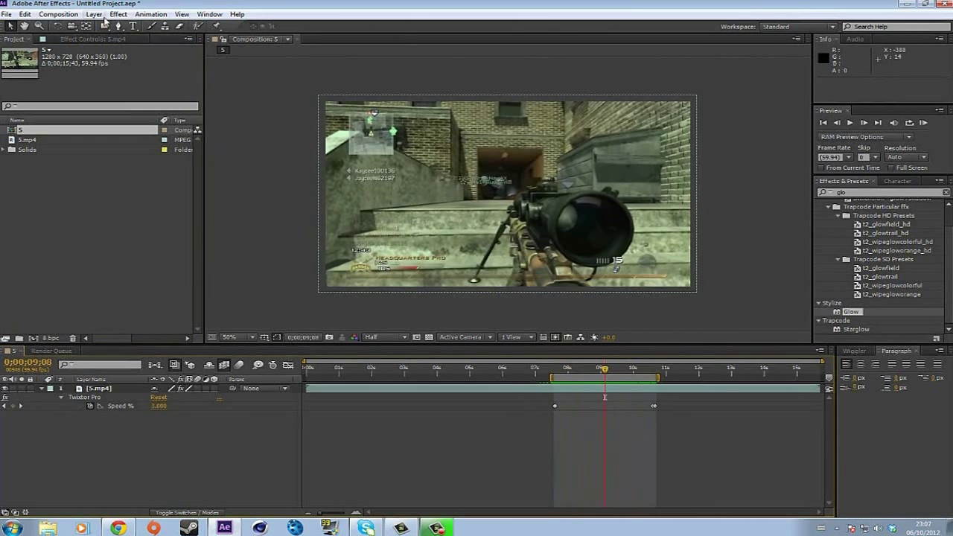
{"action": "left_click", "coordinate": [98, 15]}
- Create an adjustment layer with a Glow effect, trimmed to the slow-motion stretch with Alt+[ and Alt+]
{"action": "mouse_move", "coordinate": [216, 26]}
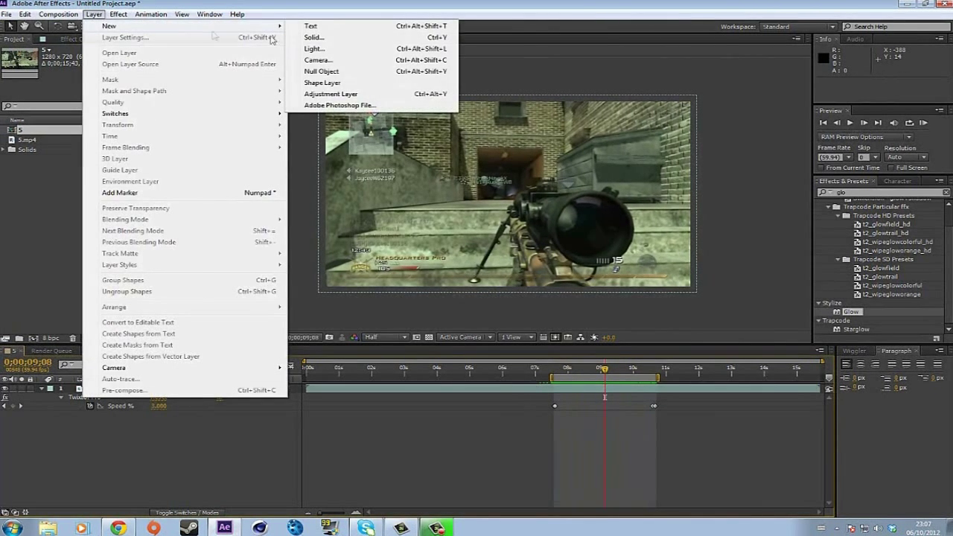
{"action": "left_click", "coordinate": [331, 94]}
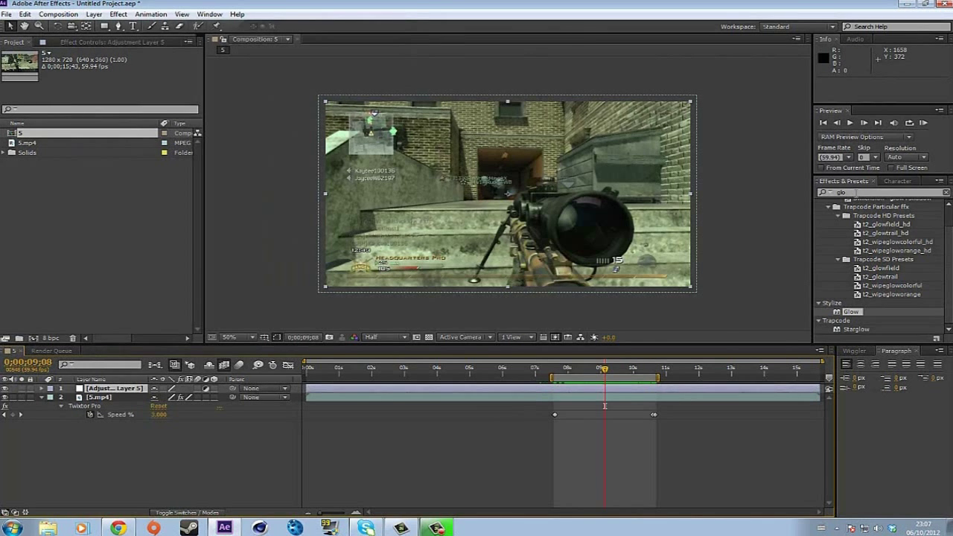
{"action": "left_click", "coordinate": [855, 192]}
{"action": "type", "text": "glow"}
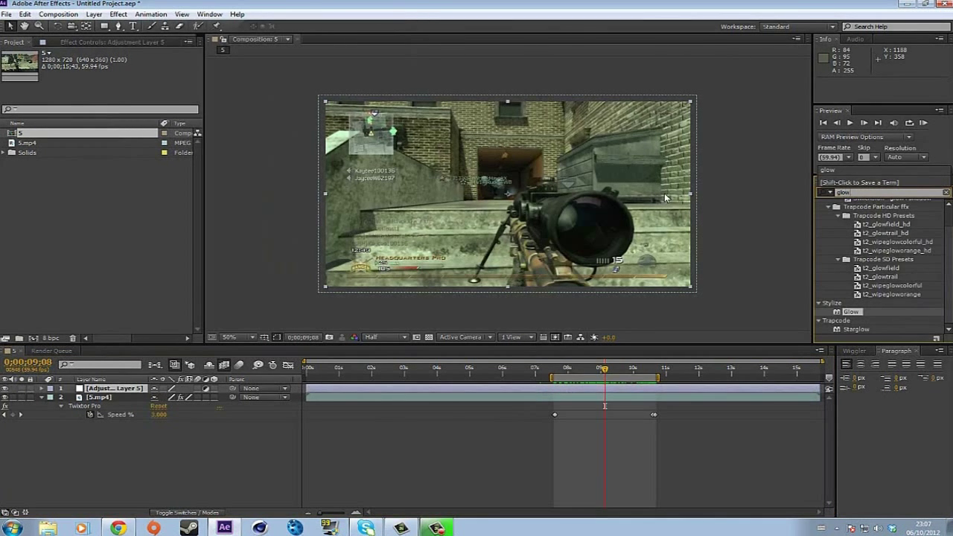
{"action": "left_click_drag", "start_coordinate": [850, 311], "coordinate": [656, 382]}
{"action": "key", "text": "alt+bracketleft"}
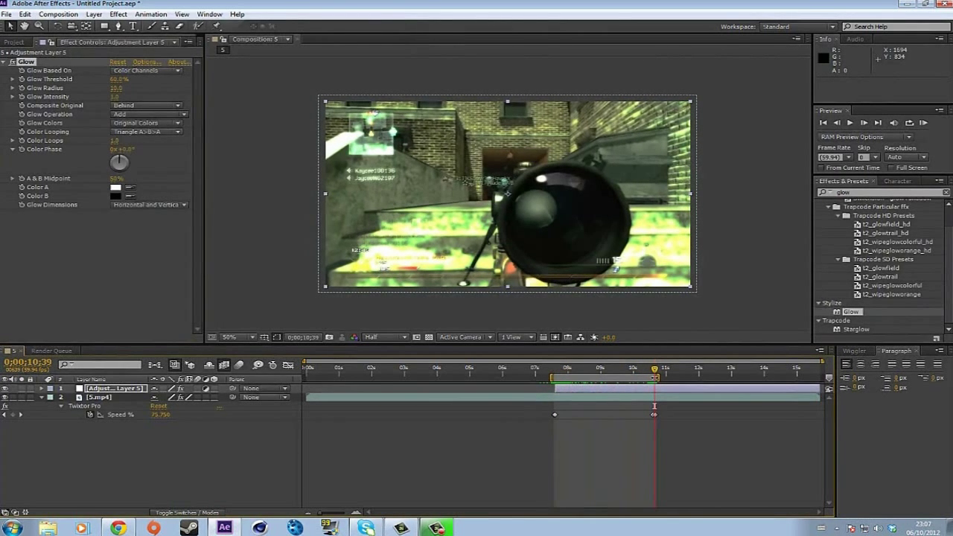
{"action": "key", "text": "alt+bracketright"}
- Switch the Glow to A & B Colors and set Color A to a saturated blue
{"action": "left_click_drag", "start_coordinate": [655, 381], "coordinate": [582, 384]}
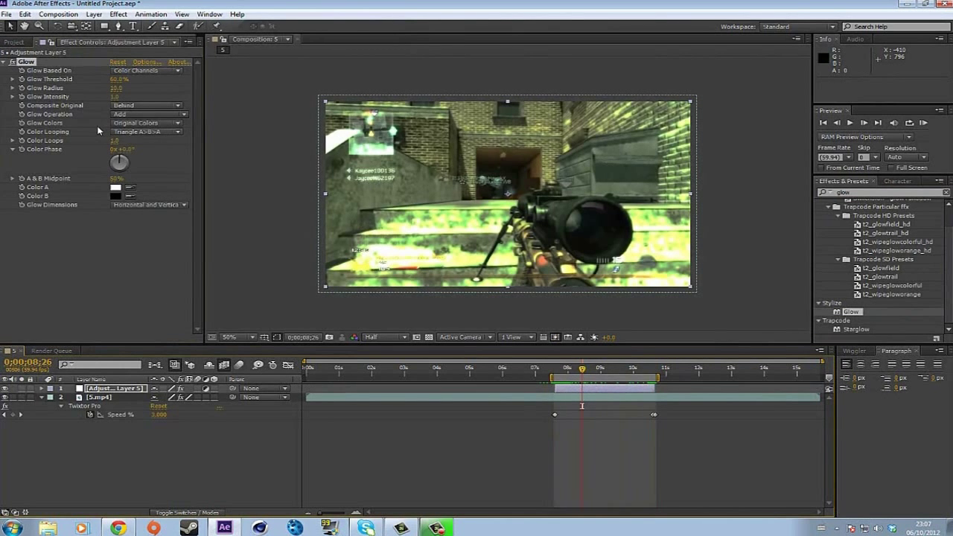
{"action": "left_click", "coordinate": [119, 124]}
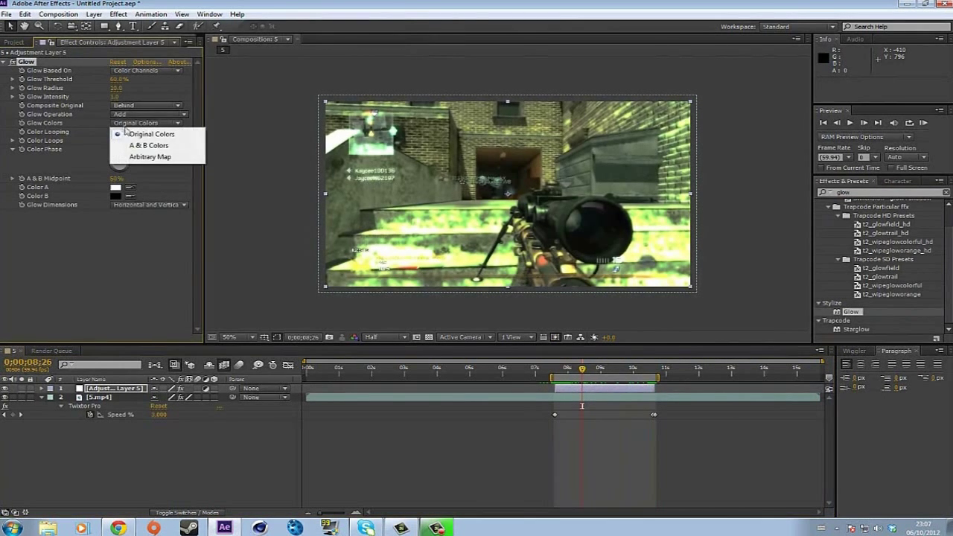
{"action": "left_click", "coordinate": [163, 147]}
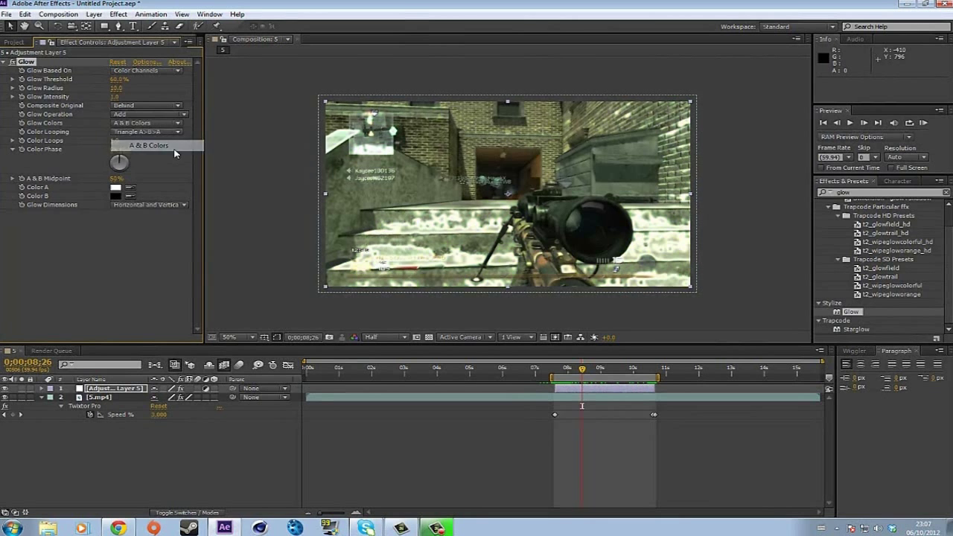
{"action": "left_click", "coordinate": [115, 188]}
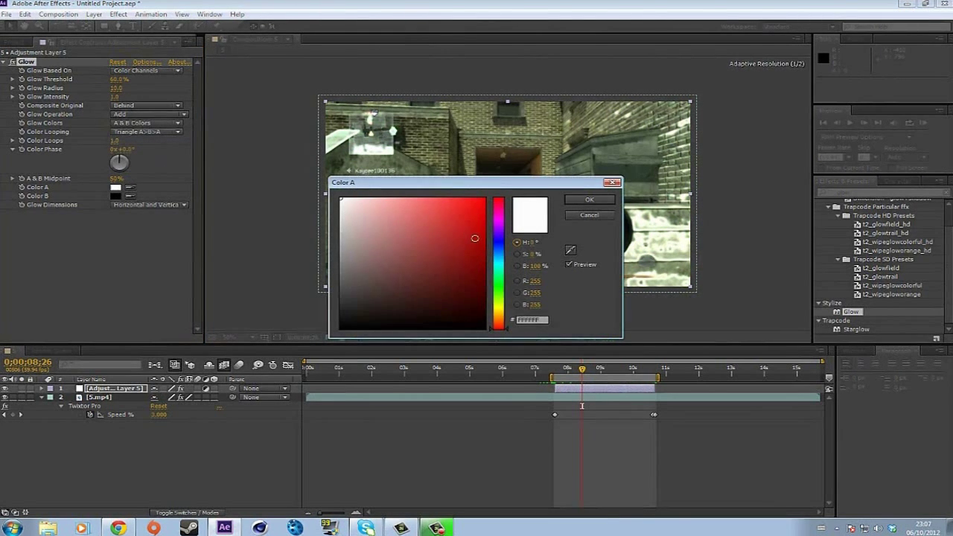
{"action": "mouse_move", "coordinate": [493, 247]}
{"action": "left_mouse_down"}
{"action": "mouse_move", "coordinate": [501, 256]}
{"action": "mouse_move", "coordinate": [502, 246]}
{"action": "left_mouse_up"}
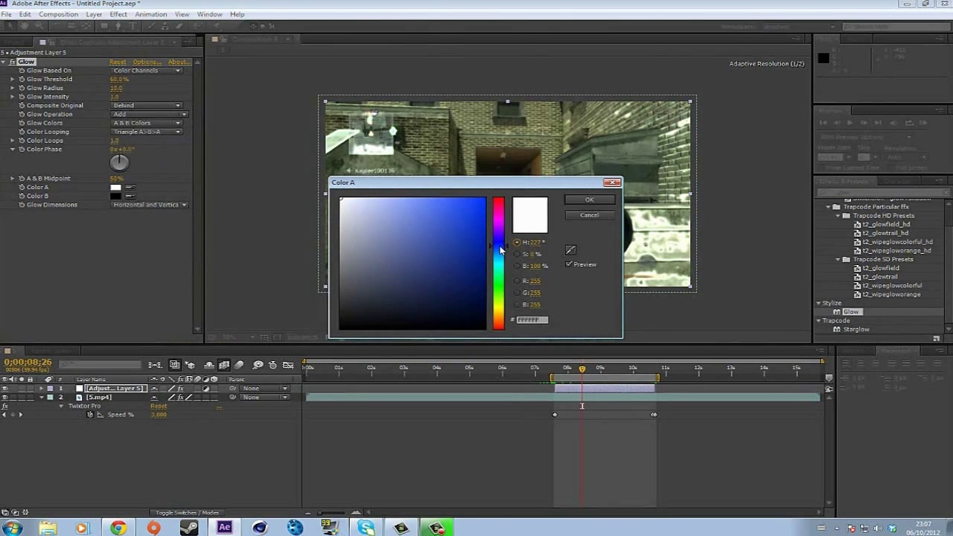
{"action": "left_click", "coordinate": [477, 217]}
{"action": "left_click_drag", "start_coordinate": [494, 206], "coordinate": [497, 201]}
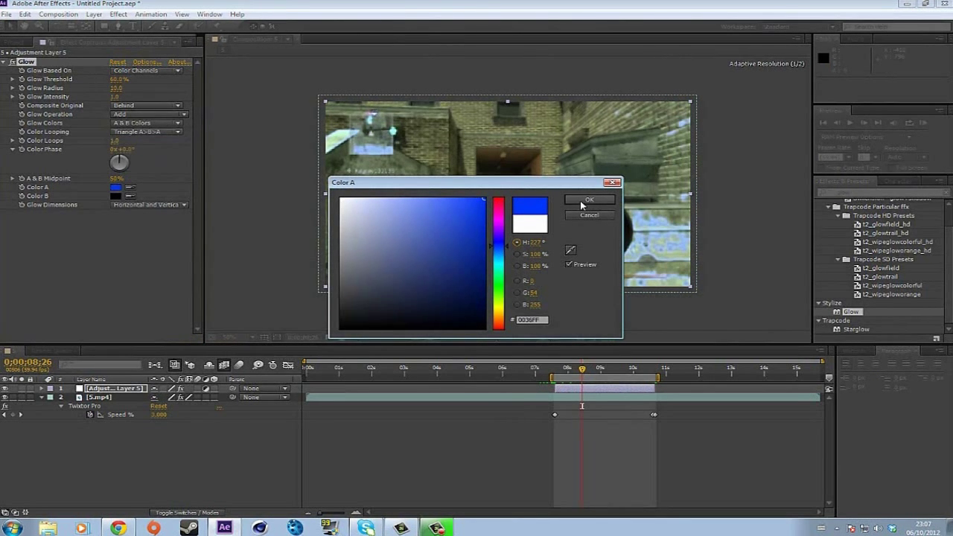
{"action": "left_click", "coordinate": [582, 201]}
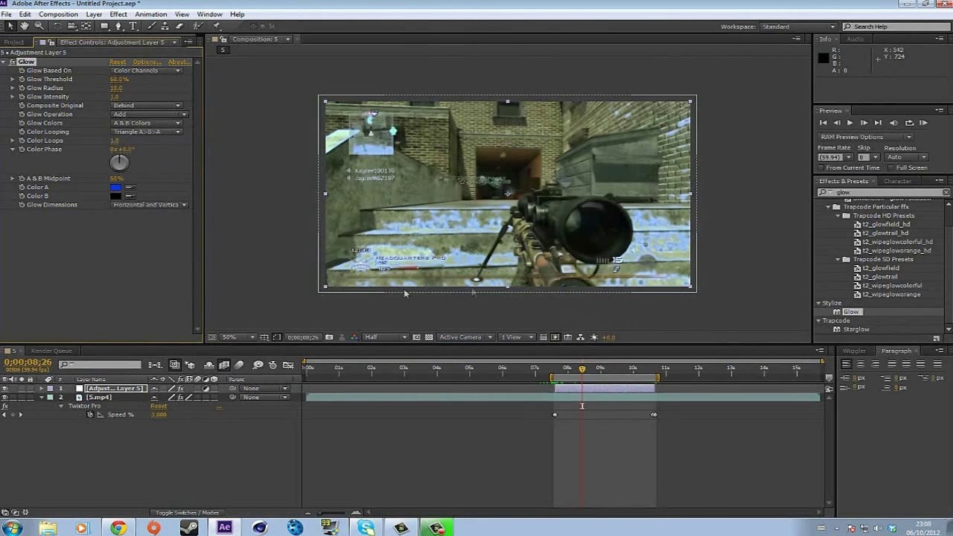
- Darken Color A to deep blue 011C83, leaving Color B black
{"action": "left_click", "coordinate": [115, 195]}
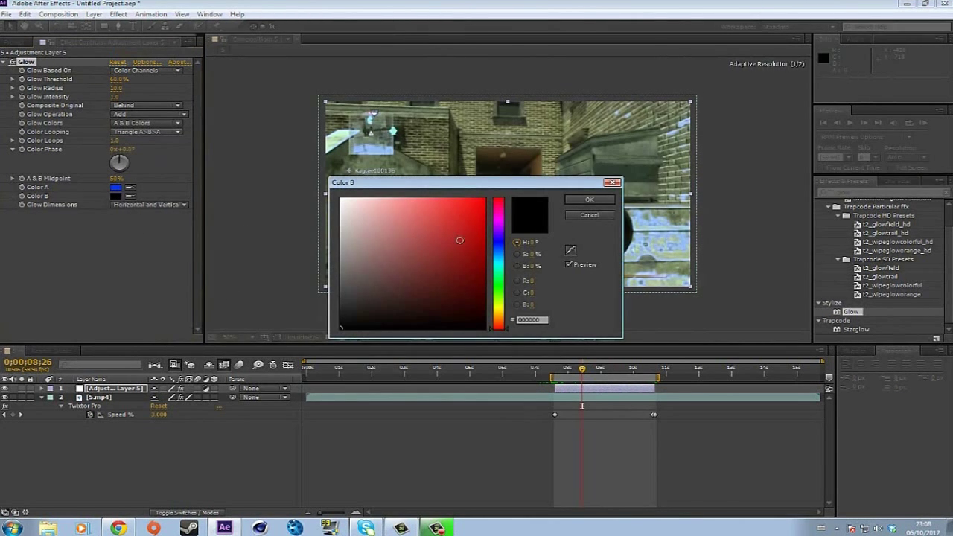
{"action": "left_click", "coordinate": [611, 182]}
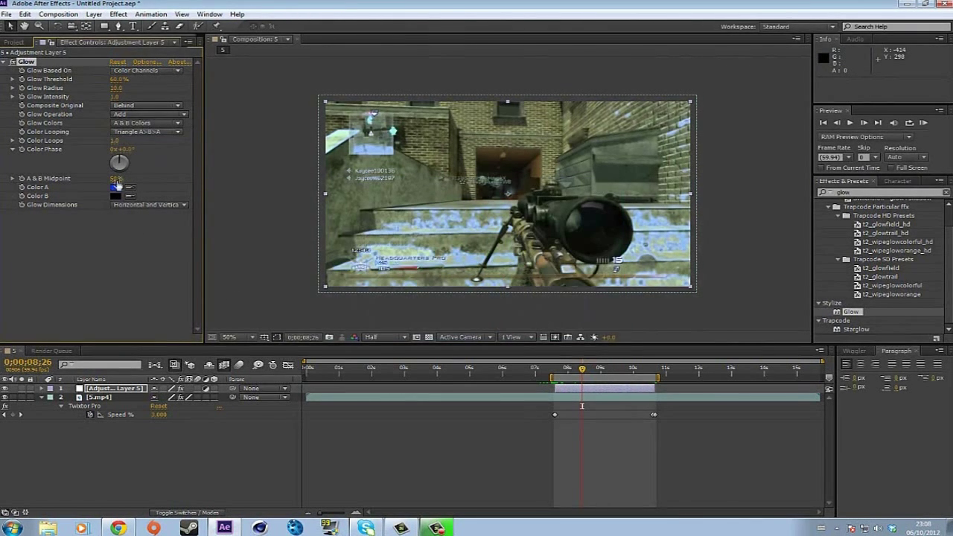
{"action": "left_click", "coordinate": [116, 187]}
{"action": "left_click_drag", "start_coordinate": [485, 247], "coordinate": [484, 261]}
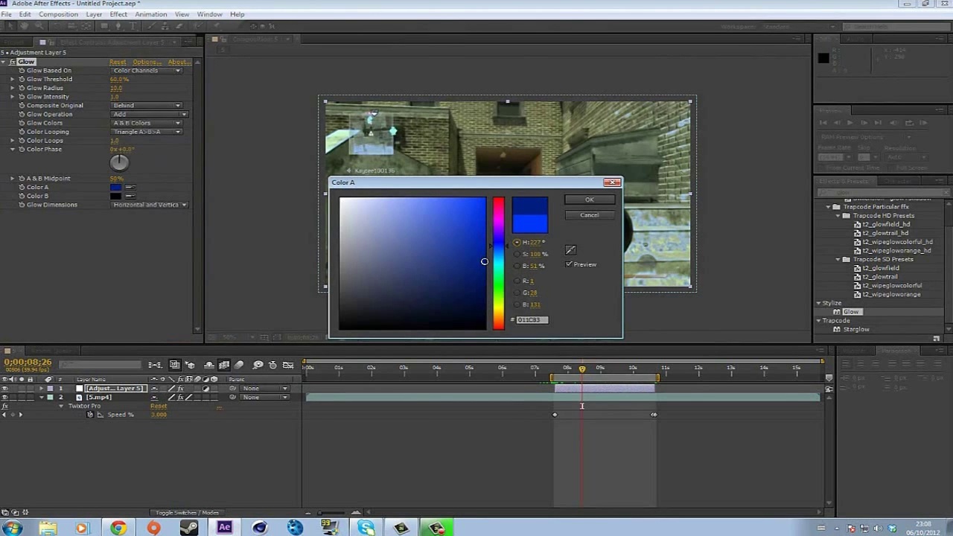
{"action": "left_click", "coordinate": [581, 200]}
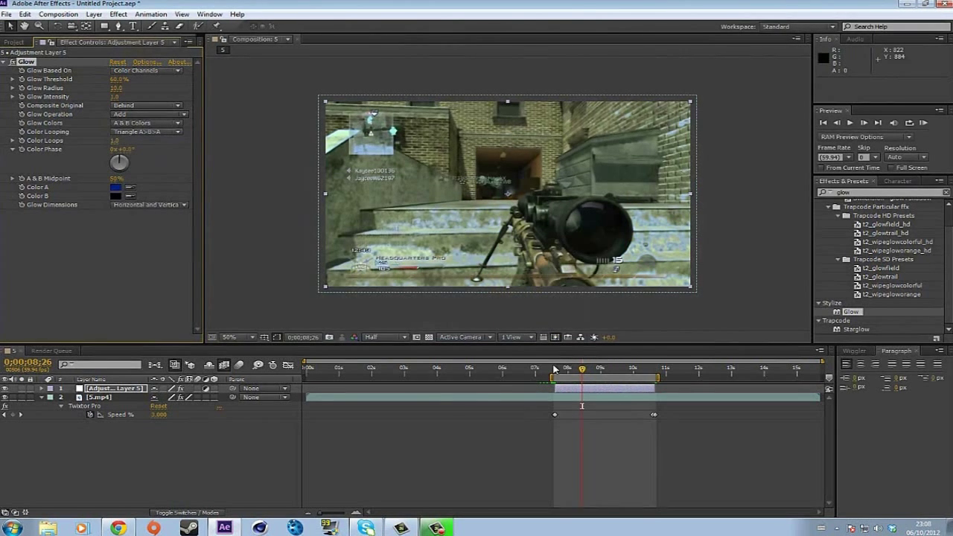
- Keyframe Glow Threshold from 100% at about 7;37 to 0% at about 10;40
{"action": "mouse_move", "coordinate": [580, 370]}
{"action": "left_mouse_down"}
{"action": "mouse_move", "coordinate": [565, 369]}
{"action": "mouse_move", "coordinate": [593, 370]}
{"action": "mouse_move", "coordinate": [580, 370]}
{"action": "left_mouse_up"}
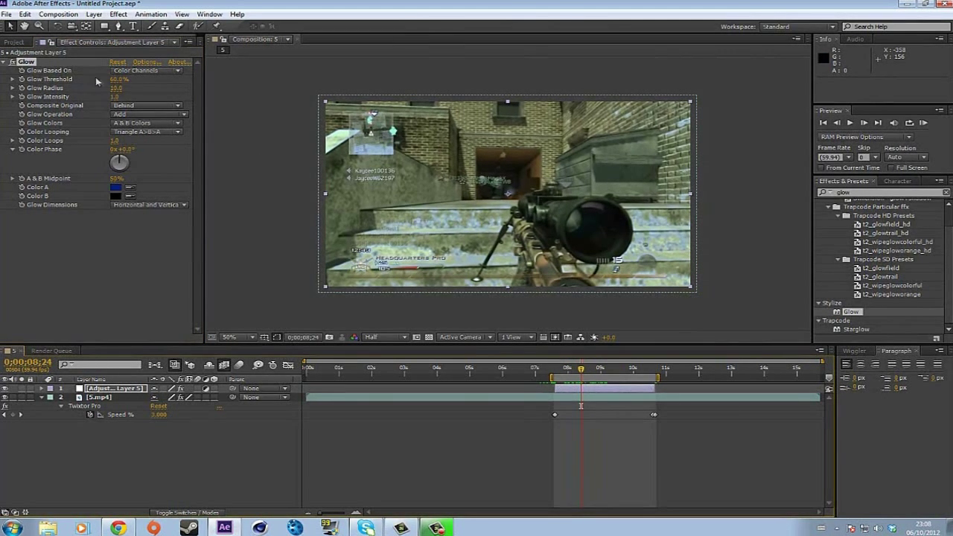
{"action": "mouse_move", "coordinate": [112, 79]}
{"action": "left_mouse_down"}
{"action": "mouse_move", "coordinate": [172, 88]}
{"action": "mouse_move", "coordinate": [119, 86]}
{"action": "left_mouse_up"}
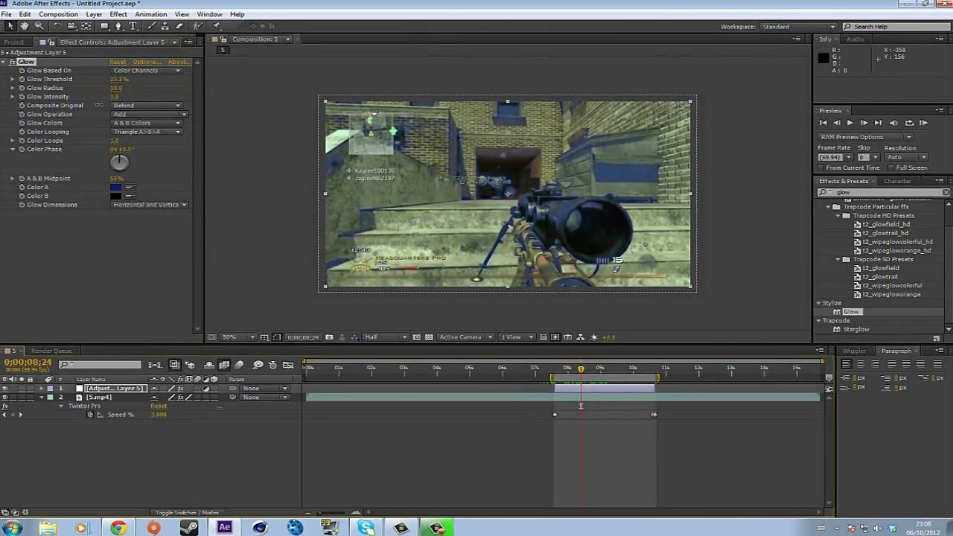
{"action": "left_click_drag", "start_coordinate": [117, 79], "coordinate": [159, 105]}
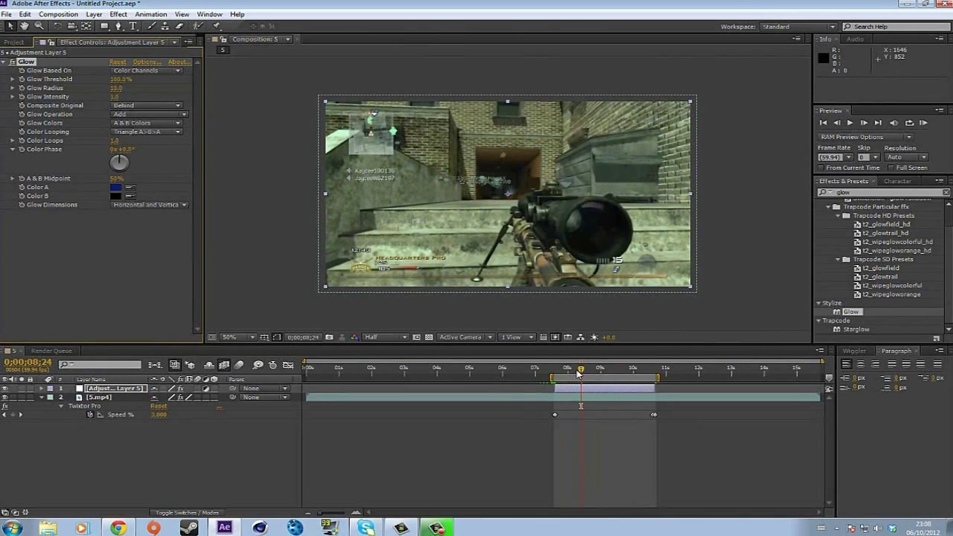
{"action": "left_click_drag", "start_coordinate": [582, 372], "coordinate": [555, 373]}
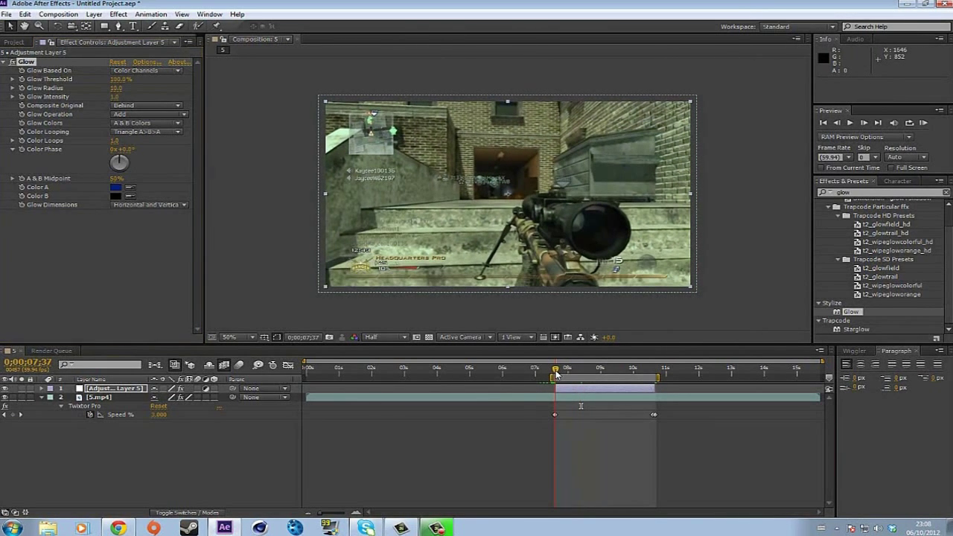
{"action": "left_click", "coordinate": [120, 79]}
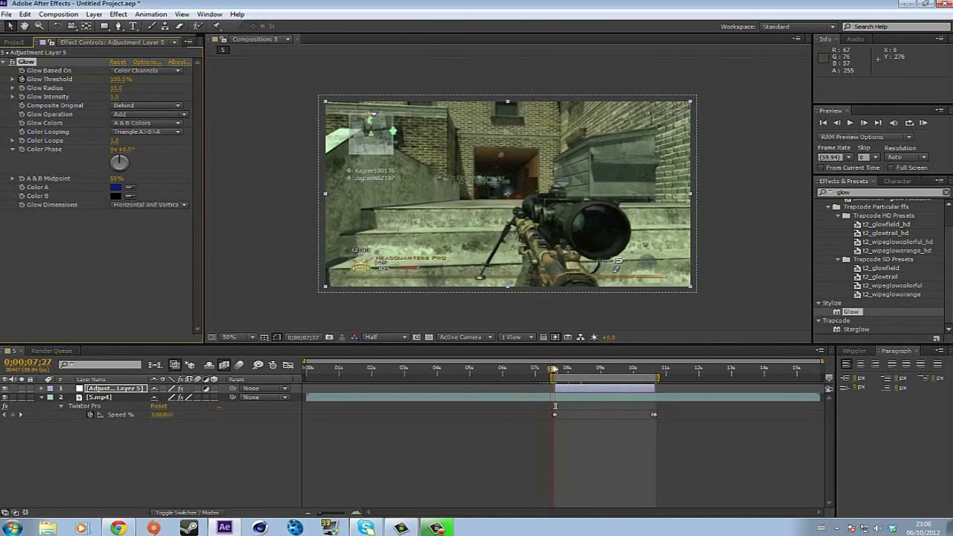
{"action": "left_click_drag", "start_coordinate": [554, 369], "coordinate": [655, 370]}
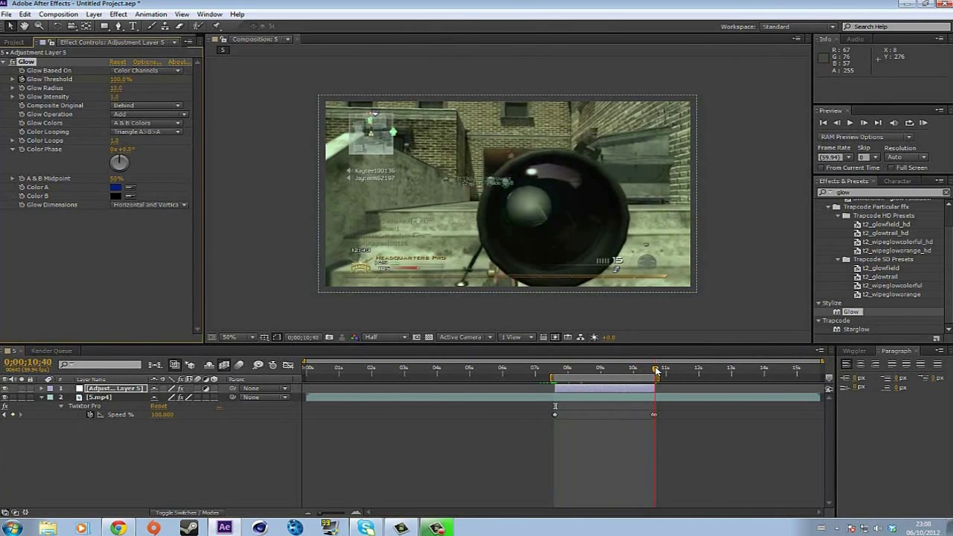
{"action": "left_click", "coordinate": [119, 79]}
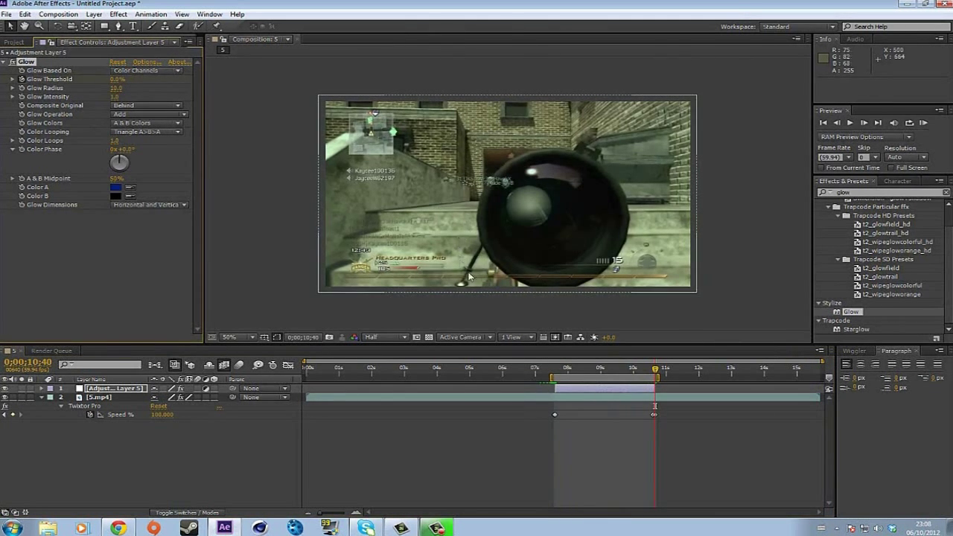
{"action": "left_click_drag", "start_coordinate": [656, 370], "coordinate": [555, 372]}
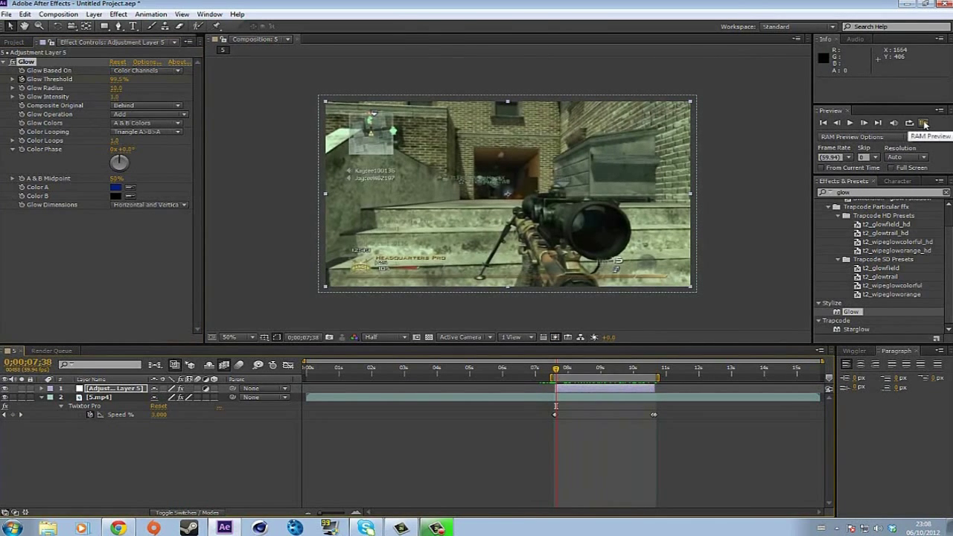
{"action": "left_click", "coordinate": [923, 123]}
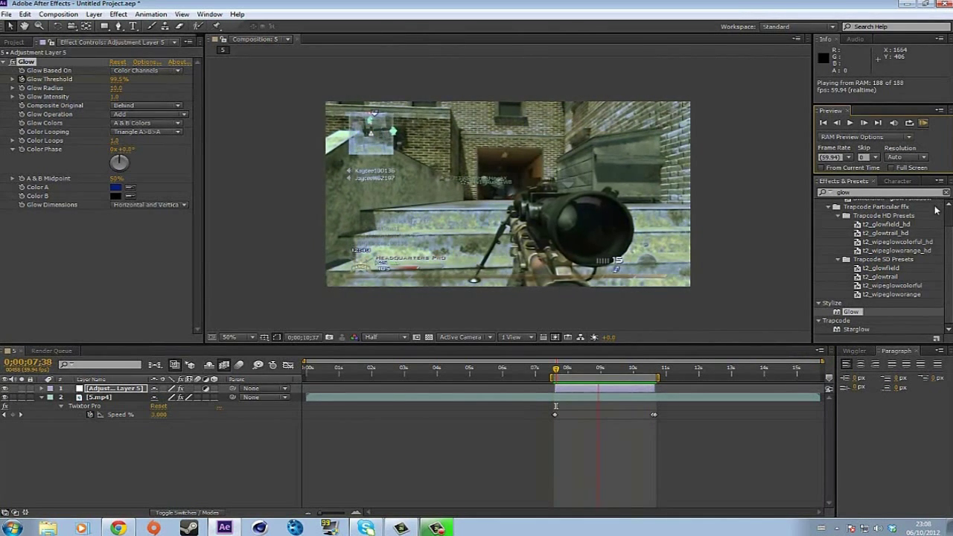
{"action": "left_click", "coordinate": [564, 371]}
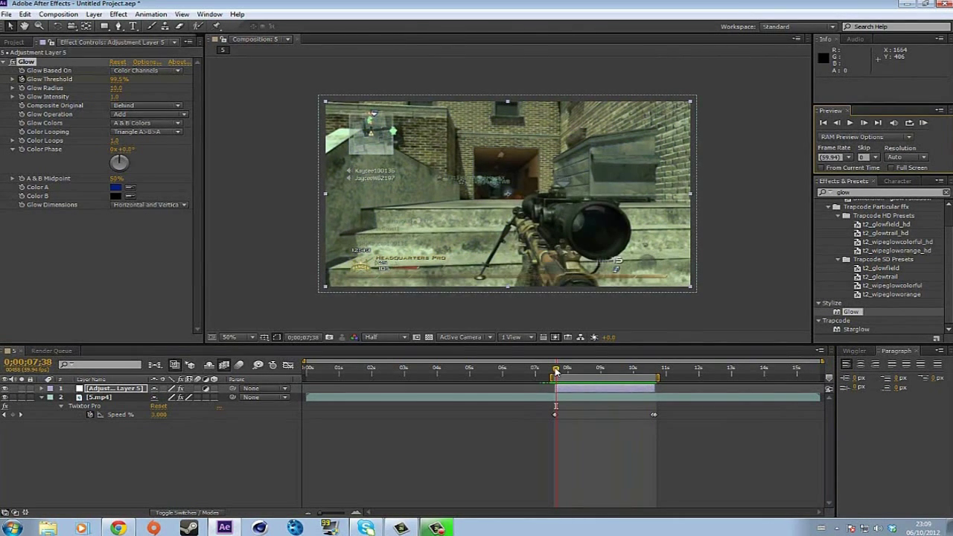
{"action": "left_click_drag", "start_coordinate": [555, 371], "coordinate": [616, 373]}
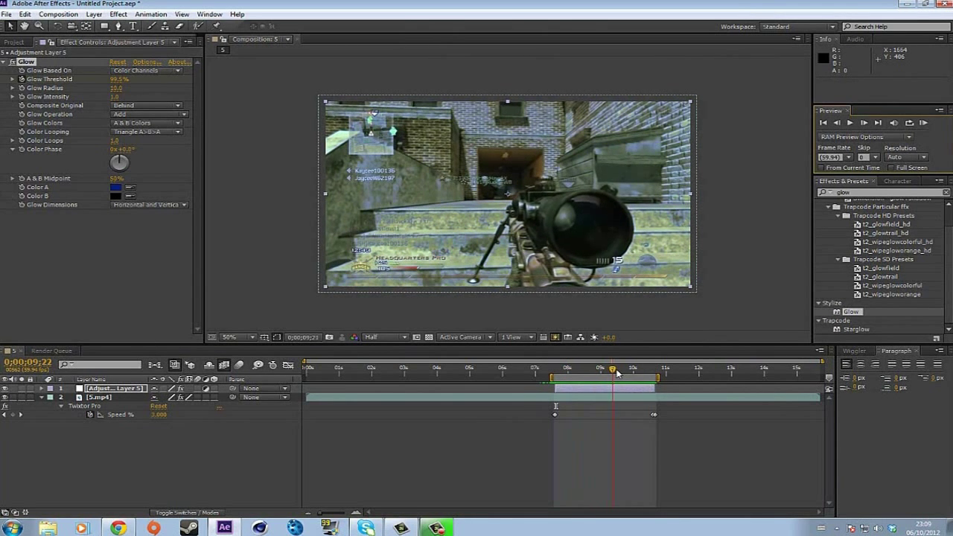
{"action": "left_click_drag", "start_coordinate": [617, 372], "coordinate": [590, 380]}
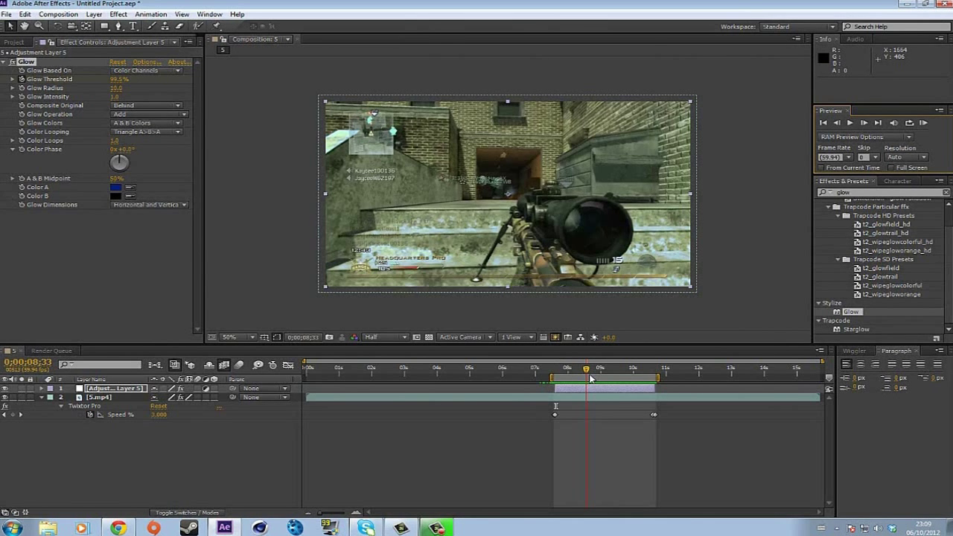
{"action": "left_click_drag", "start_coordinate": [590, 379], "coordinate": [624, 387]}
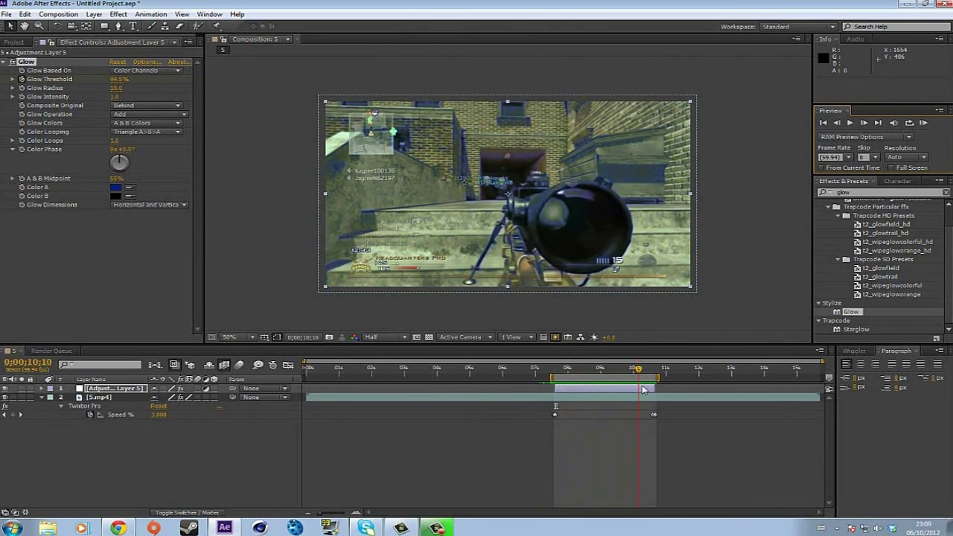
{"action": "left_click_drag", "start_coordinate": [644, 388], "coordinate": [603, 395]}
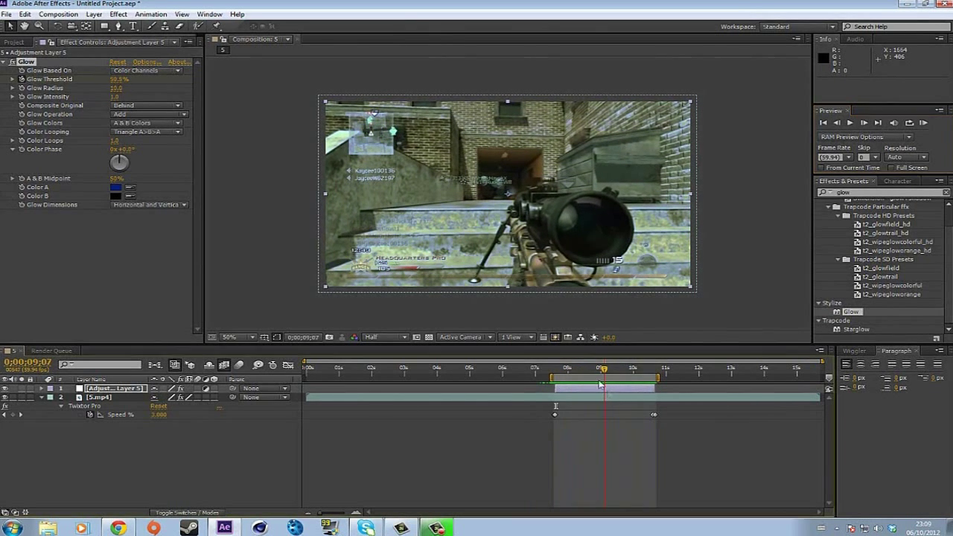
- Test larger Glow Radius values, then set Glow Radius back to 10
{"action": "left_click_drag", "start_coordinate": [116, 88], "coordinate": [194, 91]}
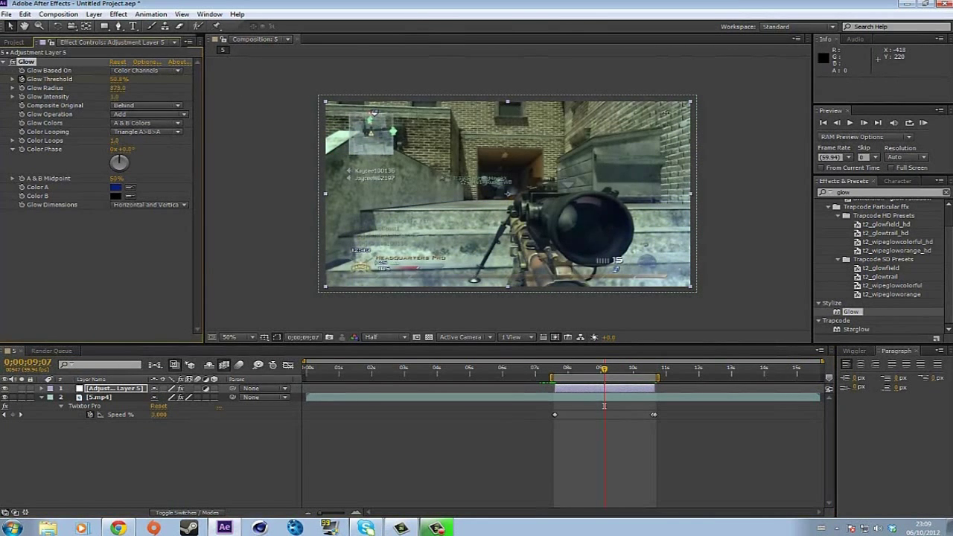
{"action": "left_click_drag", "start_coordinate": [797, 115], "coordinate": [155, 101]}
{"action": "left_click", "coordinate": [117, 88]}
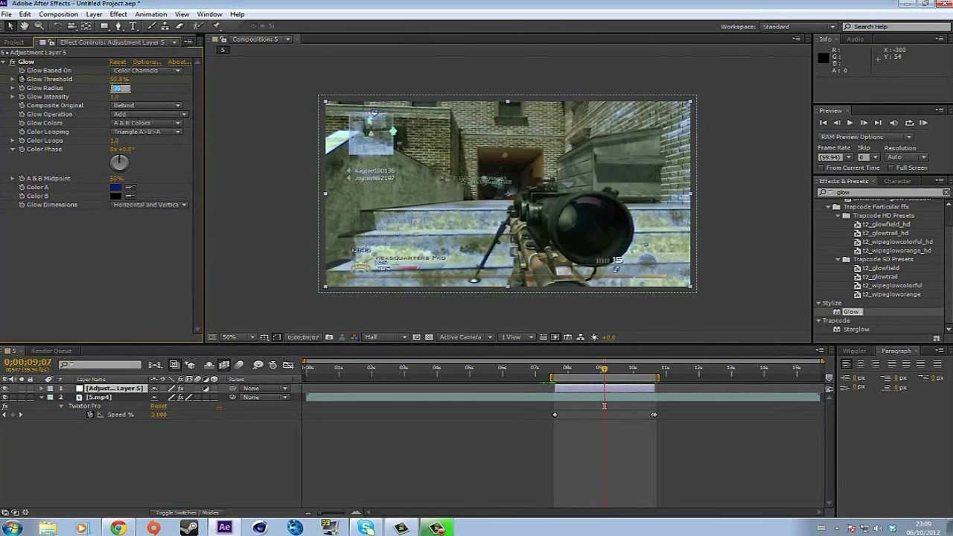
{"action": "type", "text": "10"}
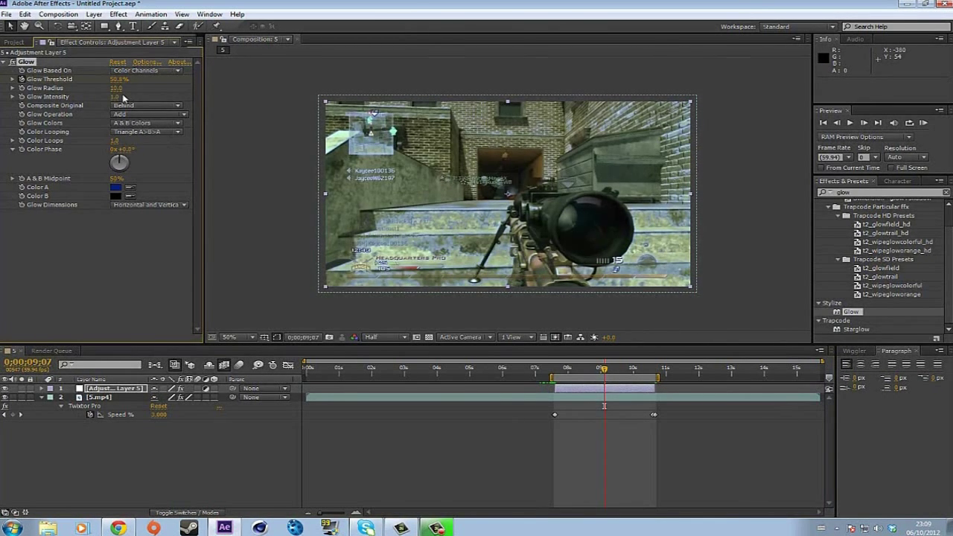
{"action": "key", "text": "Tab"}
- Raise Glow Intensity to 2.5, then to 3.0
{"action": "type", "text": "2.5"}
{"action": "key", "text": "Return"}
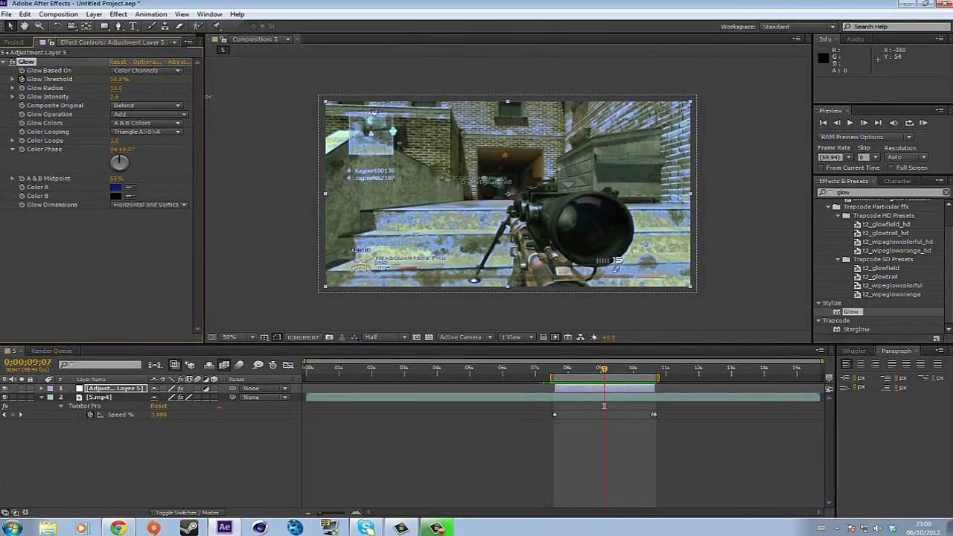
{"action": "left_click", "coordinate": [118, 97]}
{"action": "type", "text": "3"}
{"action": "key", "text": "Return"}
{"action": "left_click_drag", "start_coordinate": [604, 368], "coordinate": [574, 401]}
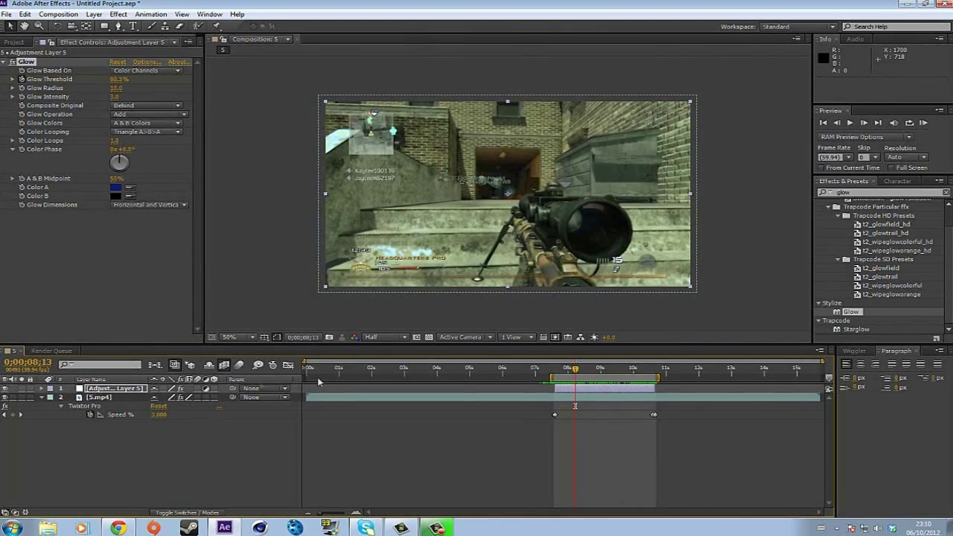
{"action": "left_click_drag", "start_coordinate": [576, 372], "coordinate": [624, 378]}
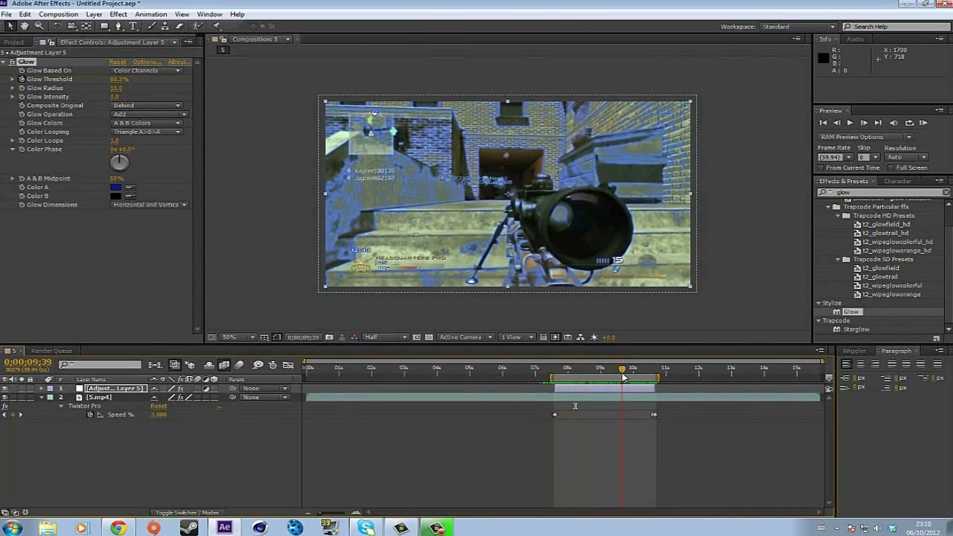
{"action": "mouse_move", "coordinate": [624, 378]}
{"action": "left_mouse_down"}
{"action": "mouse_move", "coordinate": [578, 381]}
{"action": "mouse_move", "coordinate": [650, 386]}
{"action": "mouse_move", "coordinate": [559, 386]}
{"action": "mouse_move", "coordinate": [656, 389]}
{"action": "mouse_move", "coordinate": [555, 388]}
{"action": "mouse_move", "coordinate": [632, 395]}
{"action": "left_mouse_up"}
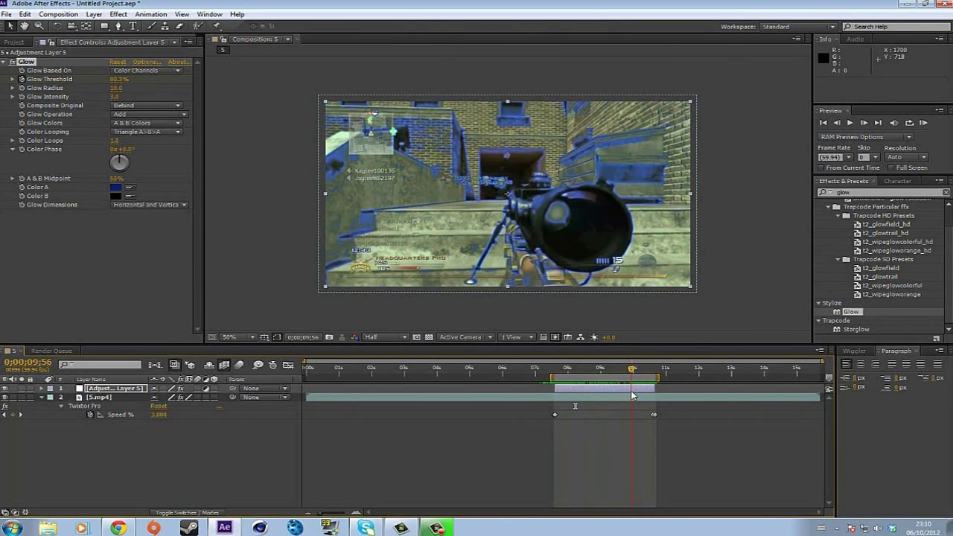
{"action": "left_click_drag", "start_coordinate": [632, 393], "coordinate": [616, 408]}
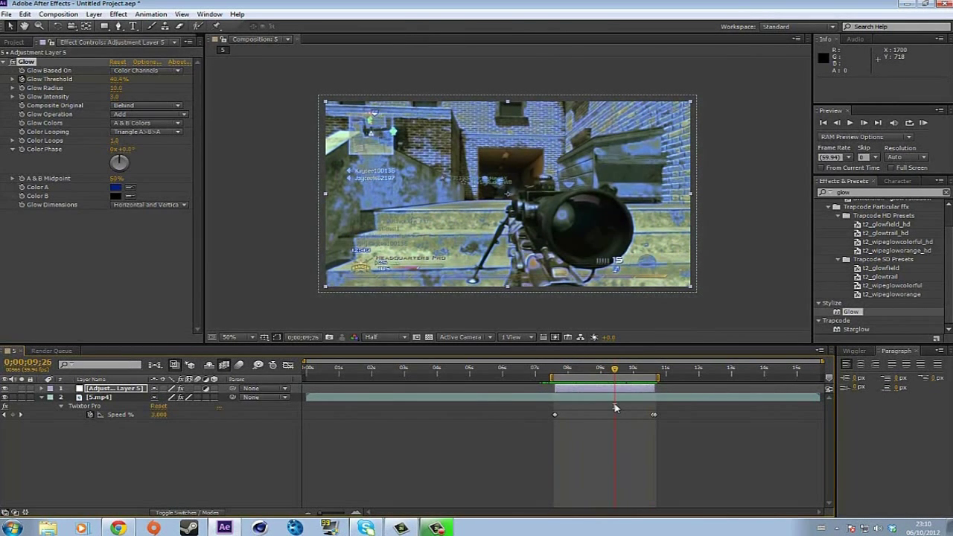
{"action": "mouse_move", "coordinate": [613, 376]}
{"action": "left_mouse_down"}
{"action": "mouse_move", "coordinate": [633, 376]}
{"action": "mouse_move", "coordinate": [584, 384]}
{"action": "mouse_move", "coordinate": [607, 382]}
{"action": "left_mouse_up"}
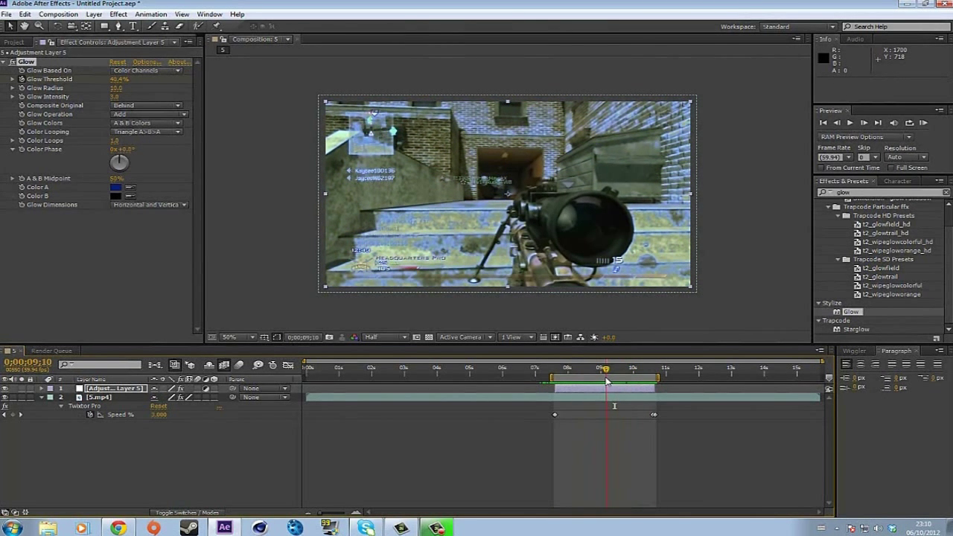